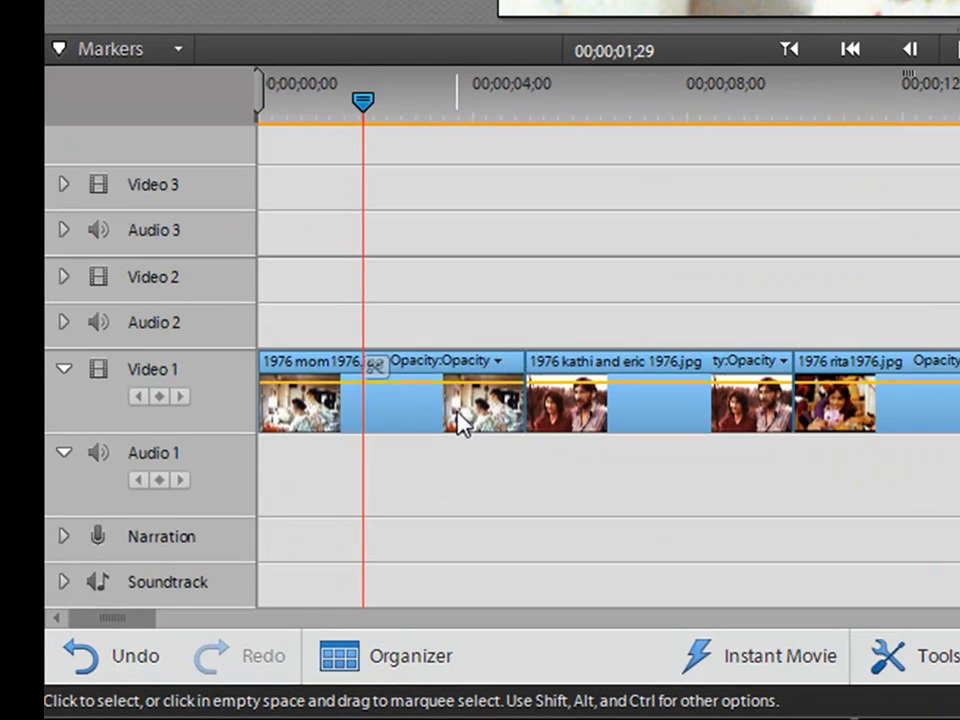
- Select the first photo clip and review the General preferences for still image duration and default scaling to frame size
click(458, 423)
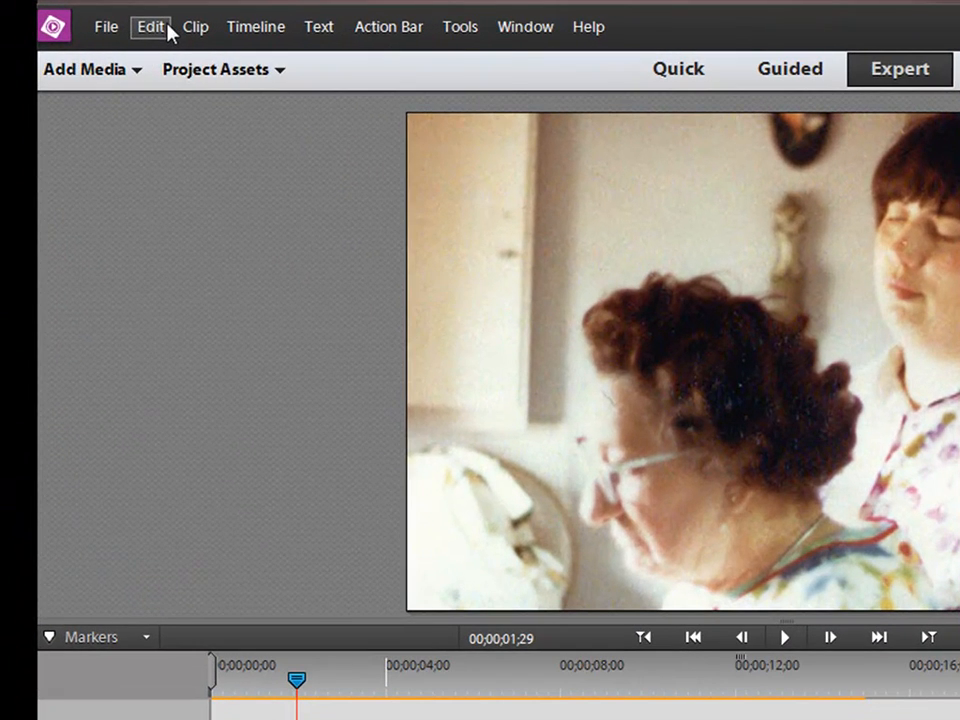
click(122, 19)
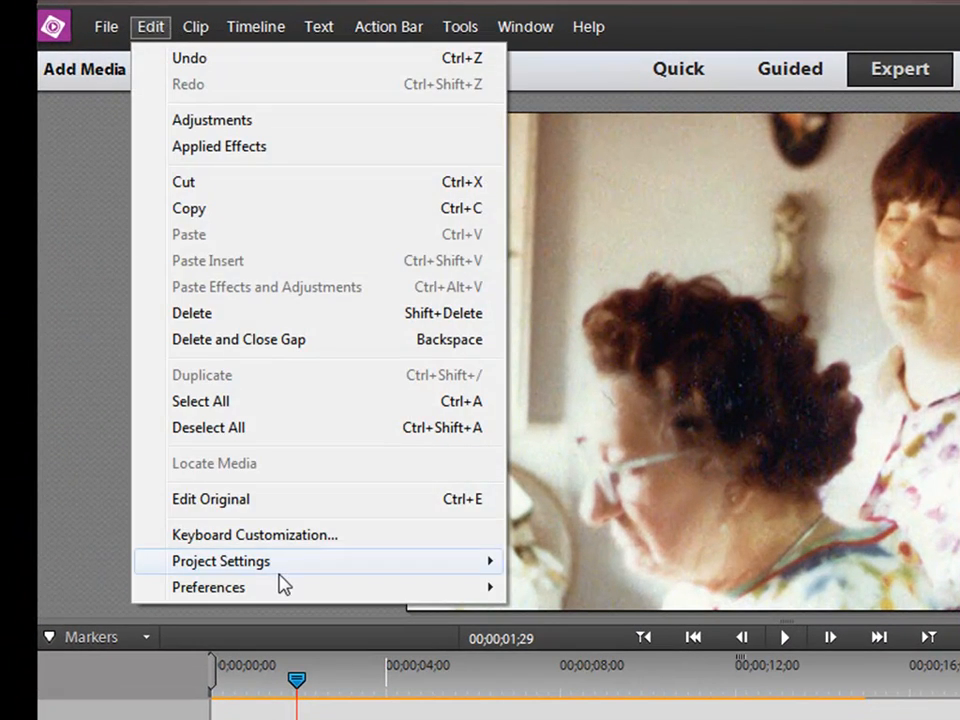
mouse_move(281, 590)
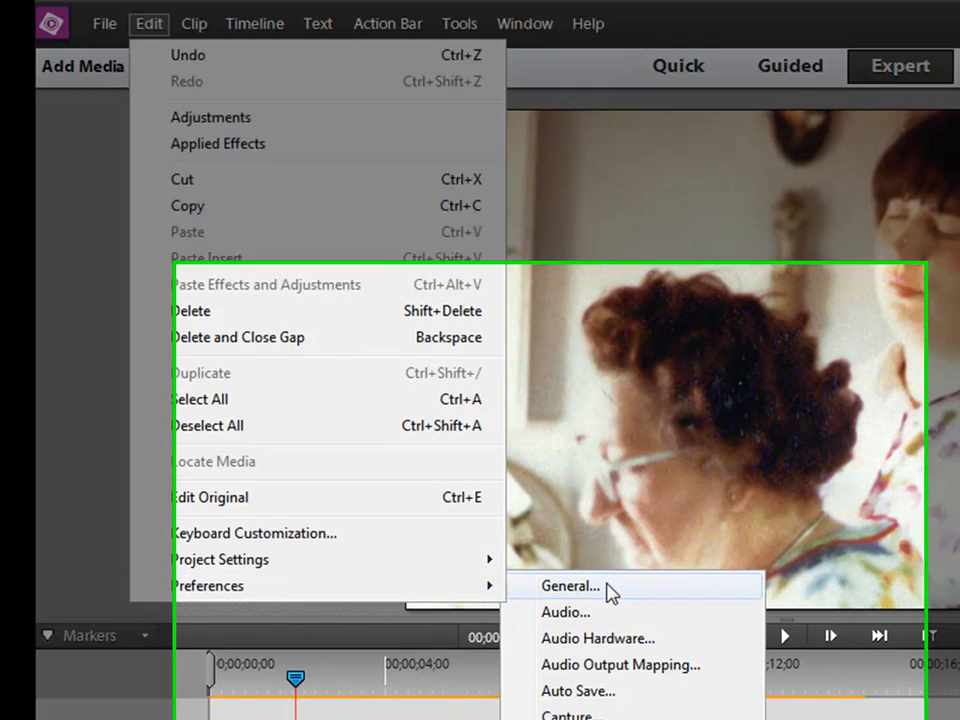
click(568, 586)
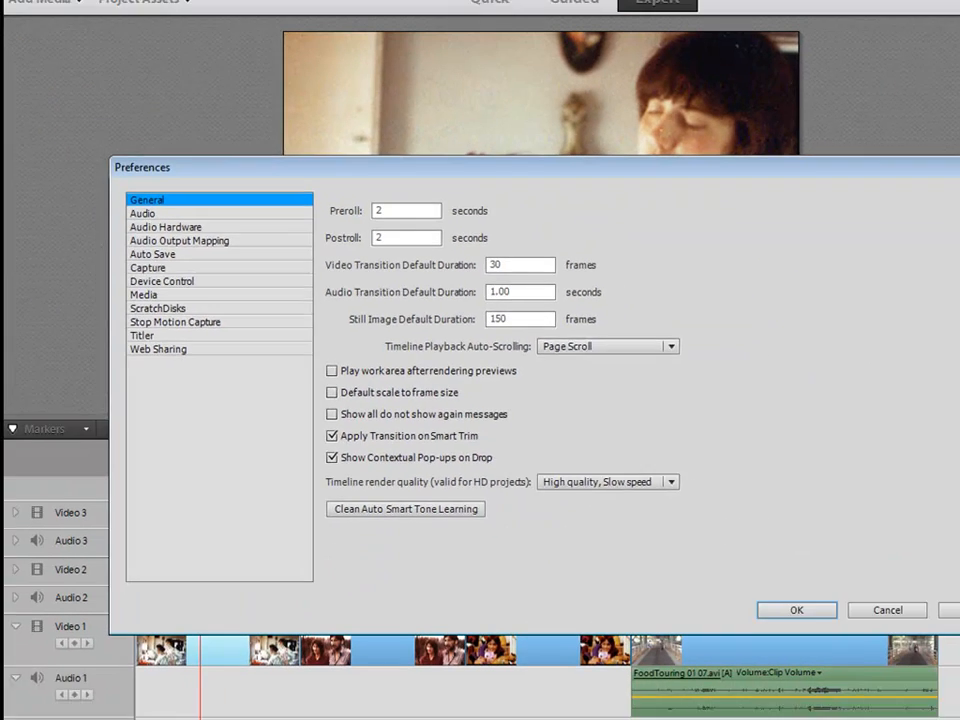
click(795, 611)
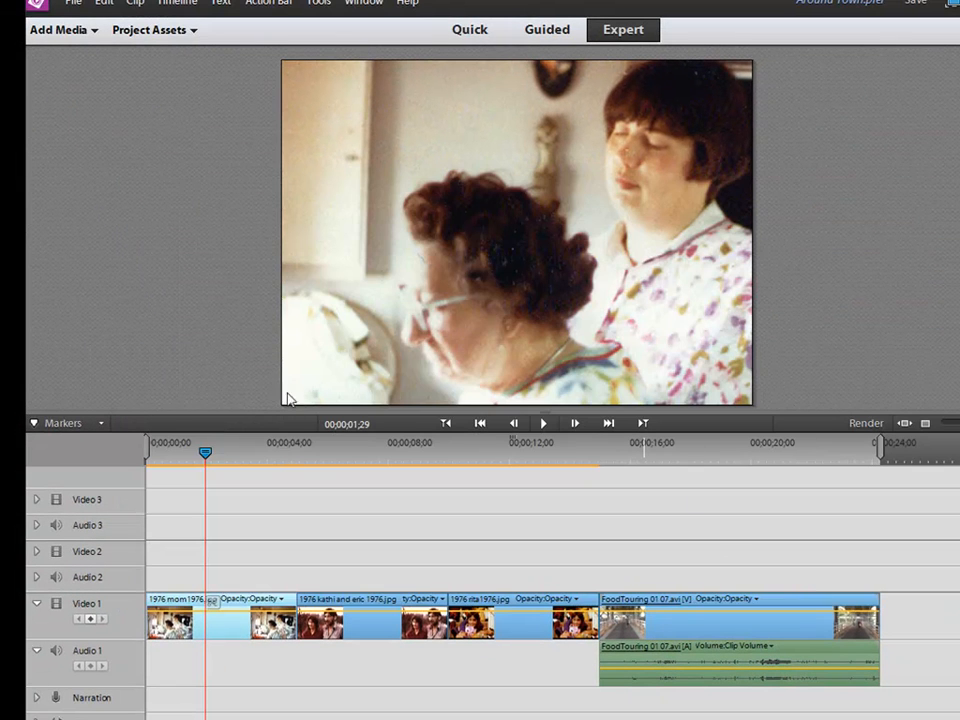
- Try scaling the first photo clip to the frame size, and turn that scaling off again
right_click(243, 633)
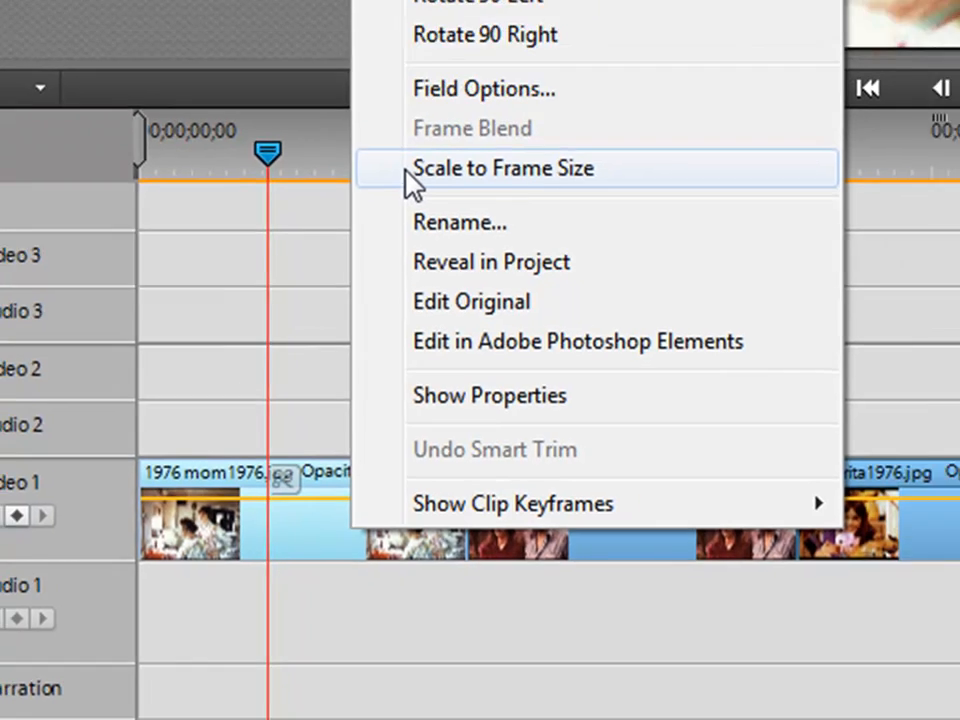
click(440, 135)
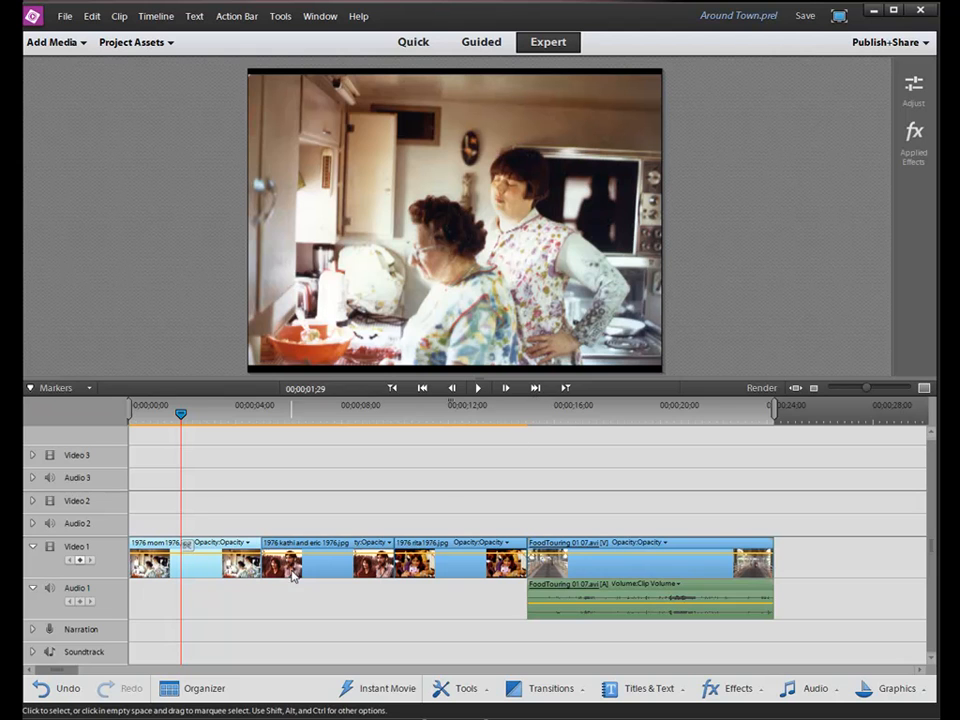
right_click(240, 570)
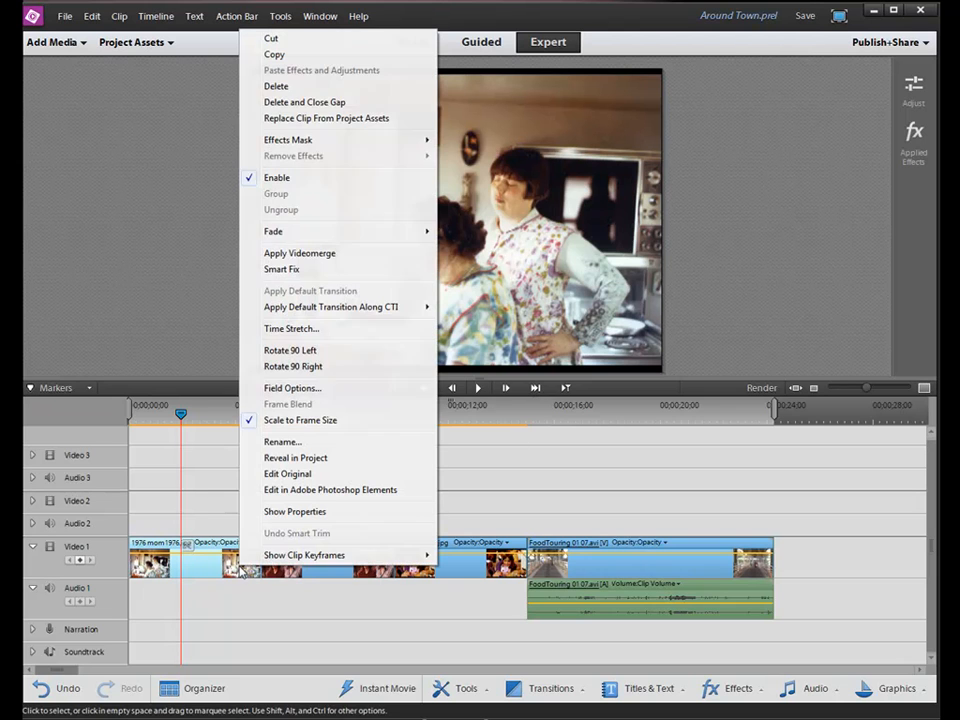
click(298, 420)
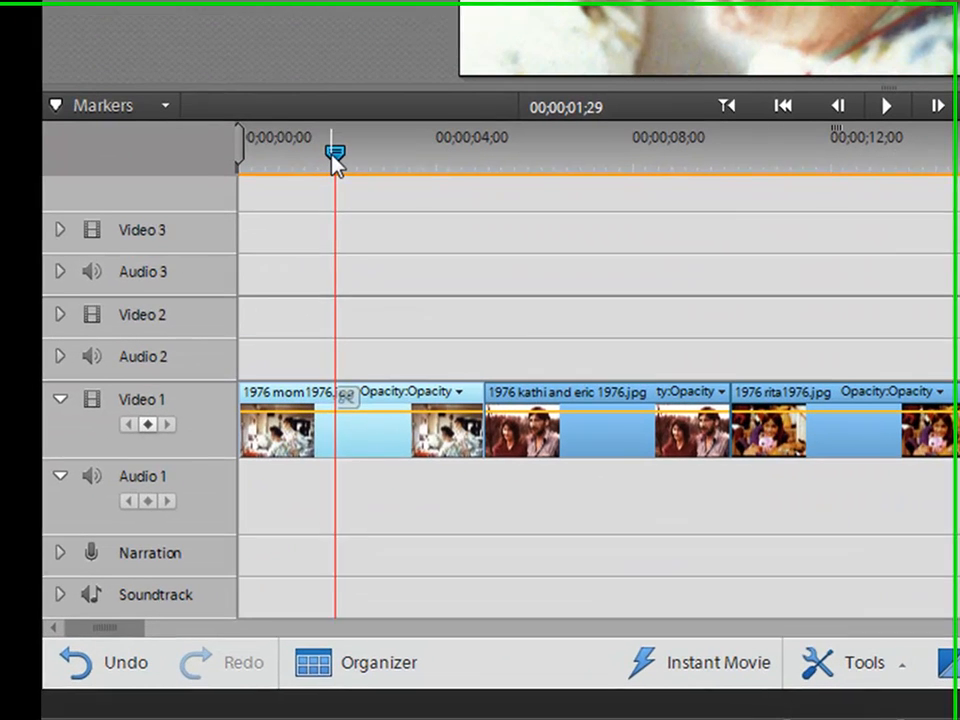
- At the start of the first photo clip, set its Motion scale to 66 and then reduce it to 50.5
drag(241, 318, 152, 332)
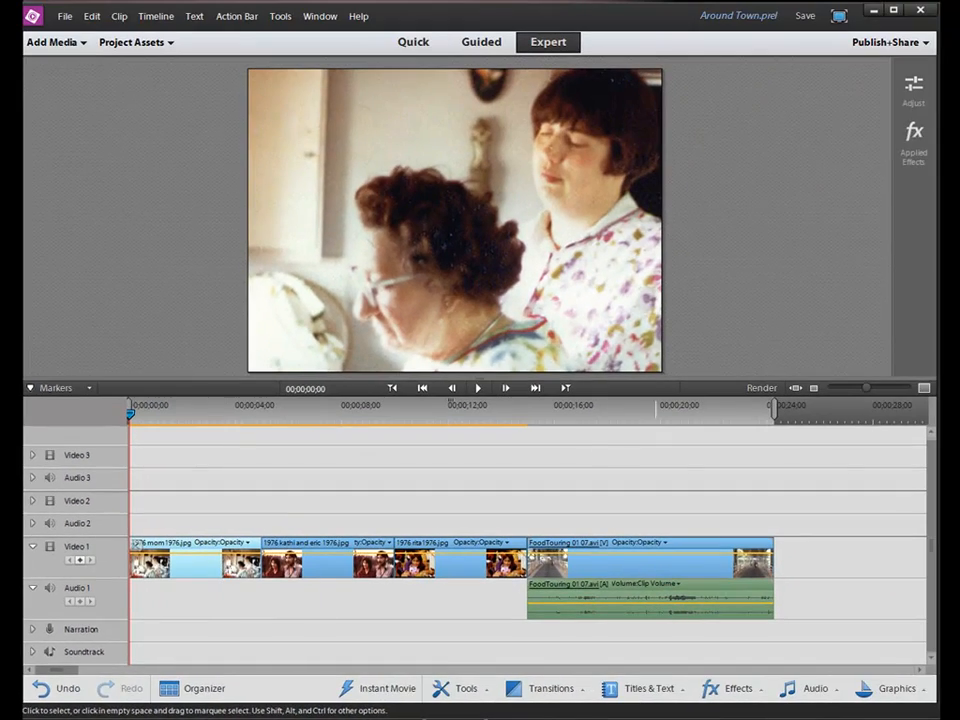
click(914, 135)
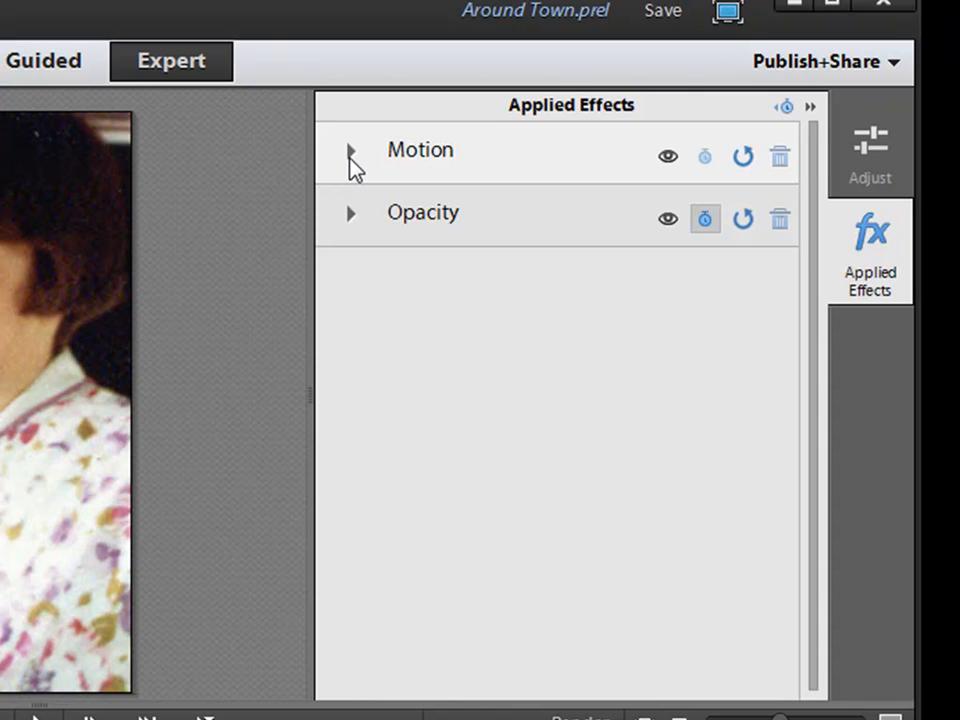
click(351, 154)
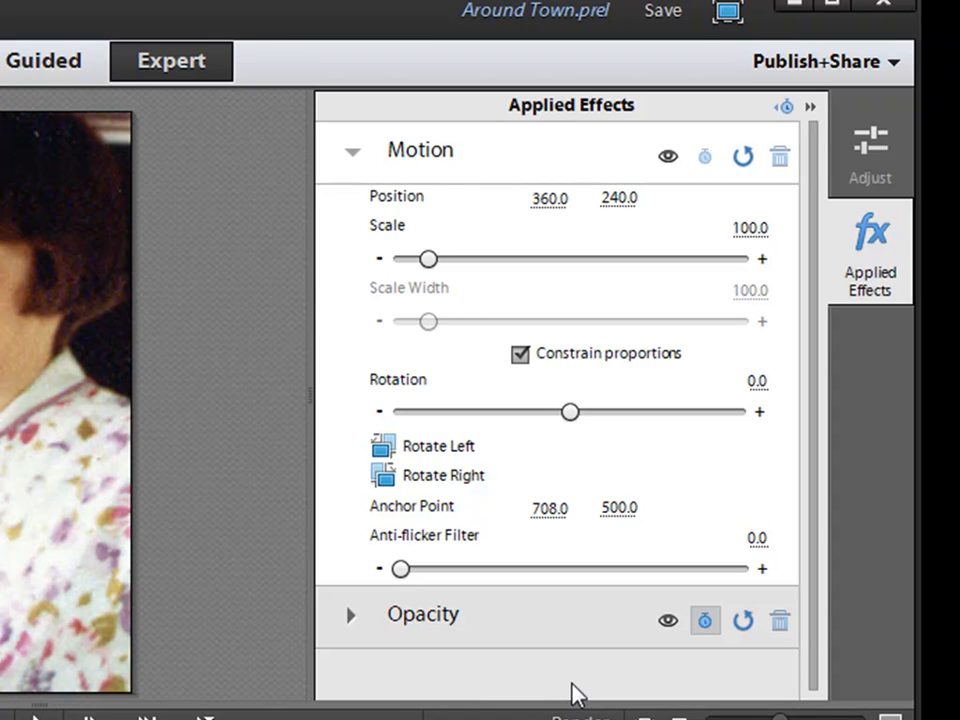
click(750, 229)
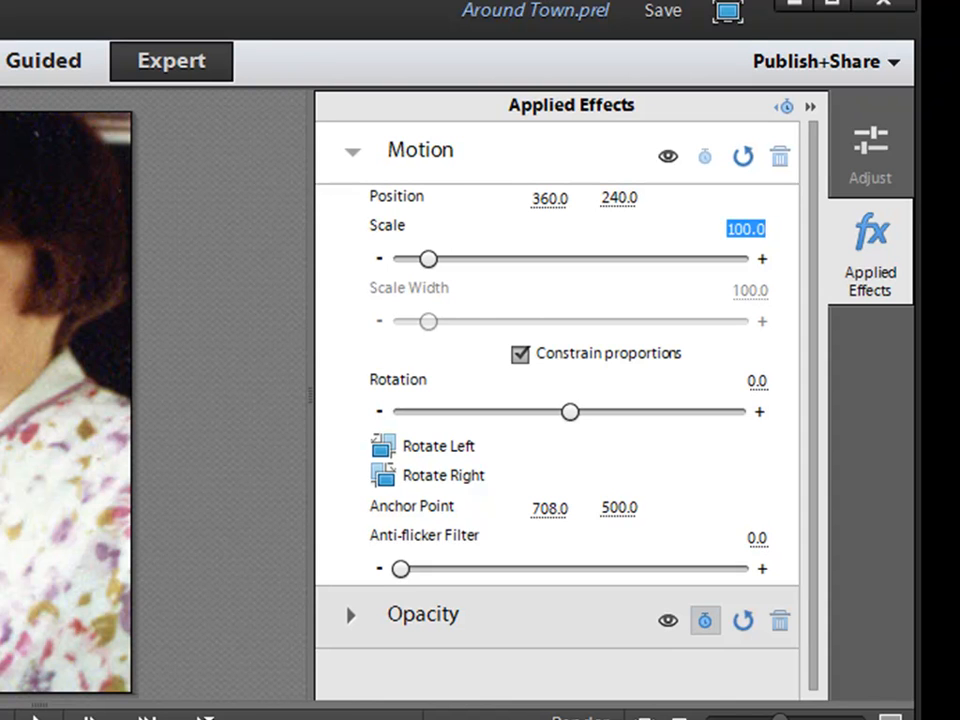
text(66)
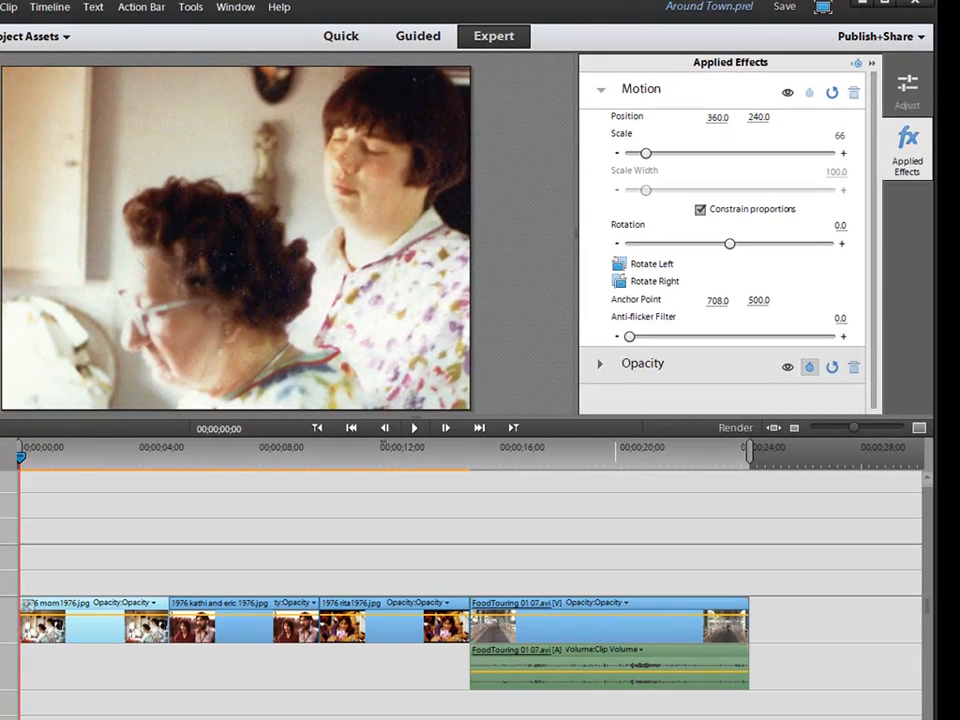
key(Return)
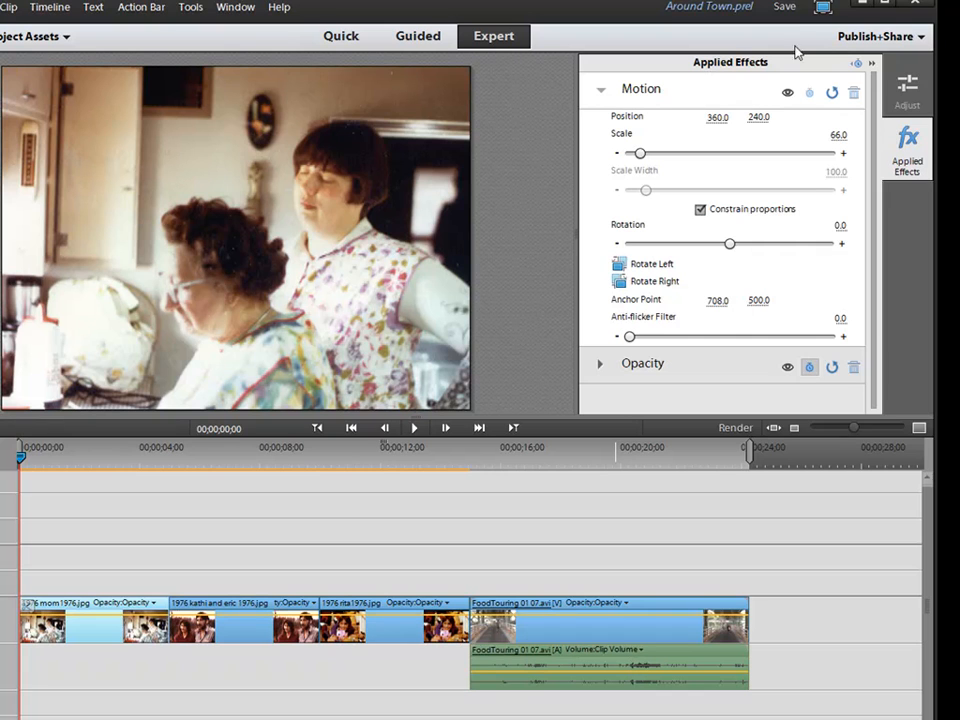
drag(845, 141, 690, 141)
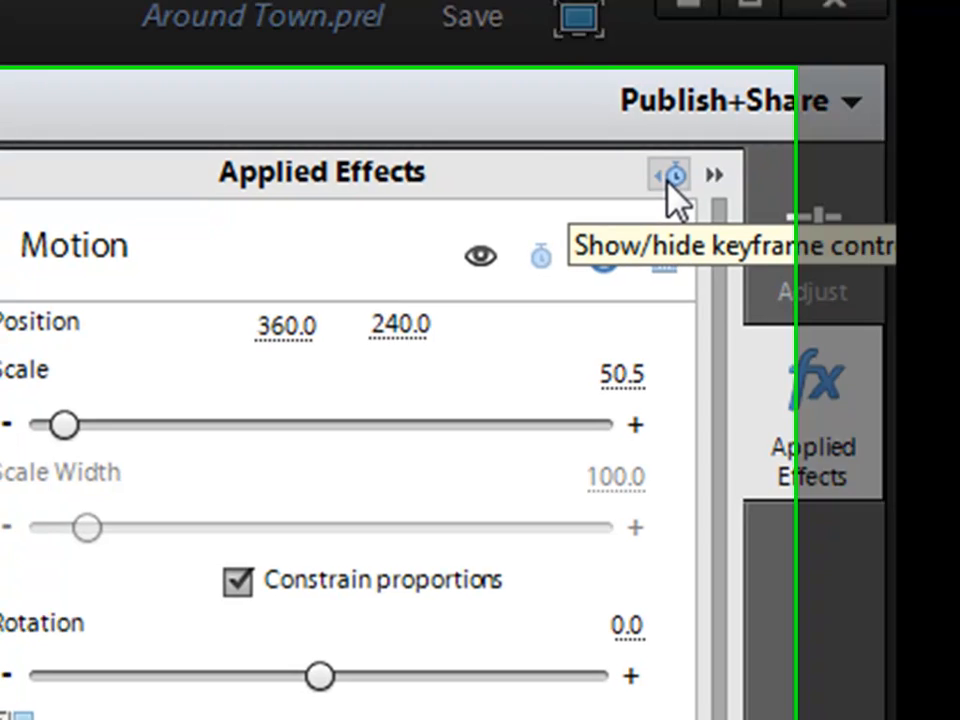
- Turn on Motion keyframing at the start of the first photo clip and move the playhead to 00;00;04;28
click(667, 180)
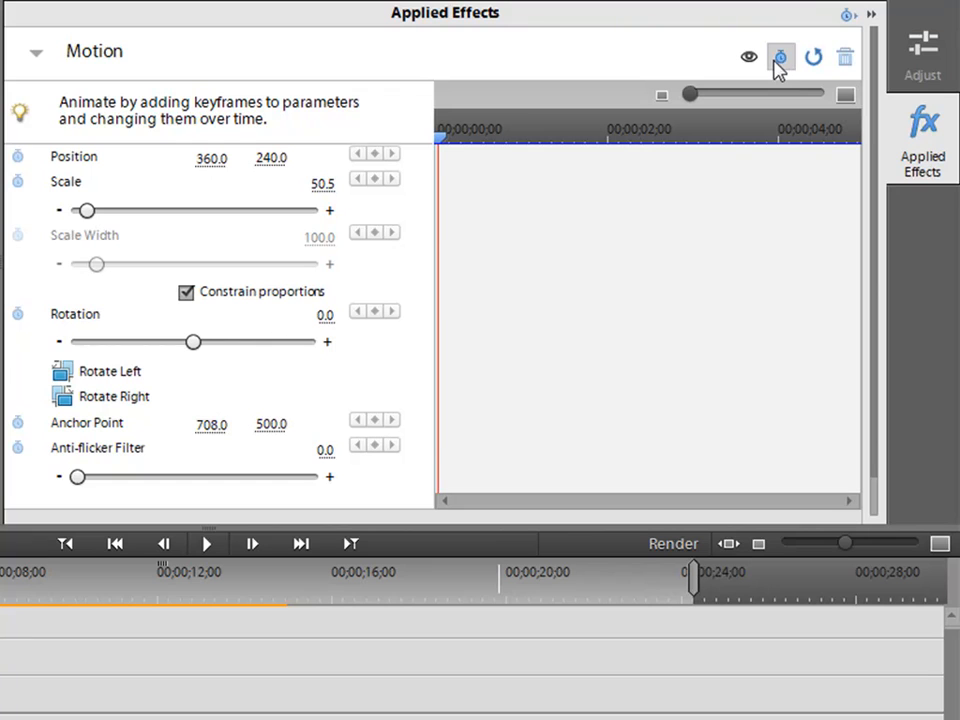
click(780, 58)
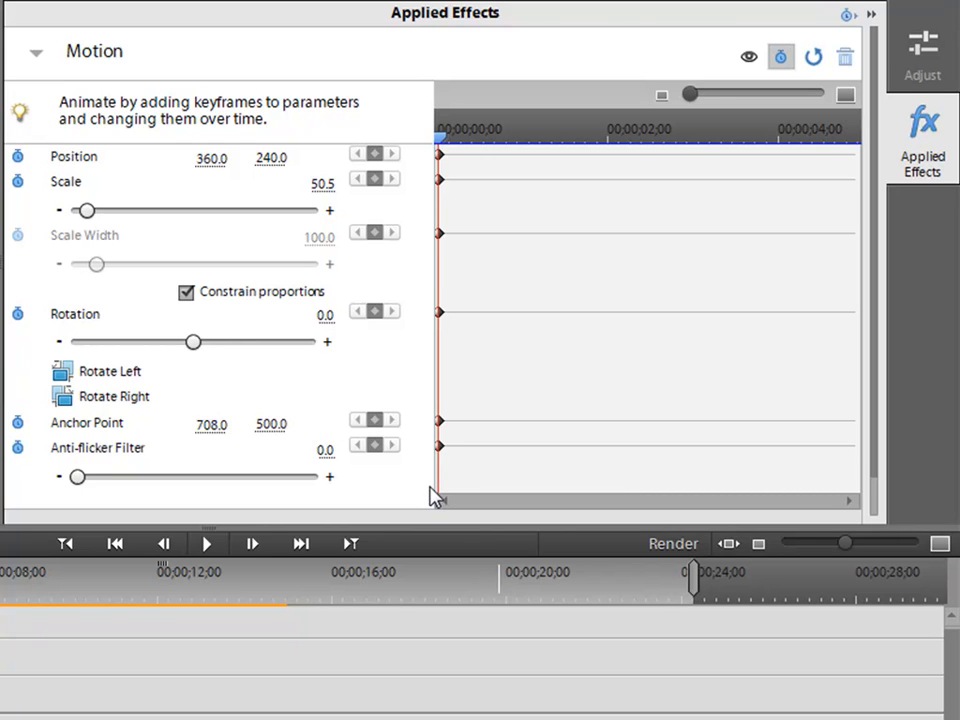
drag(441, 146, 862, 198)
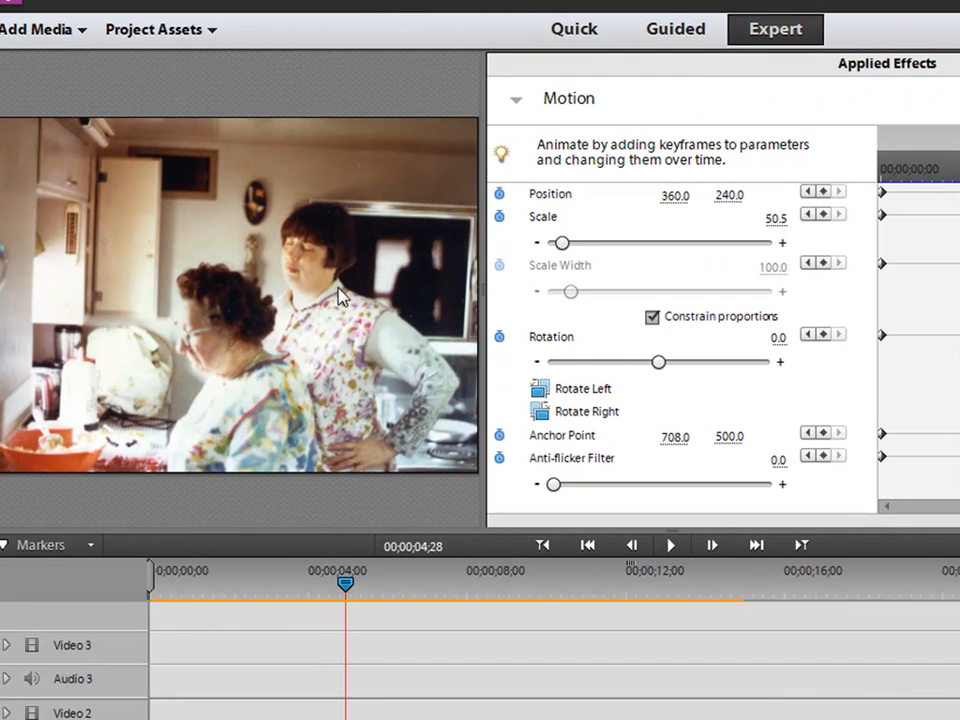
- Try repositioning the photo to about 369.7, 245.9 in the preview and resizing it to about 51.7 scale
click(358, 236)
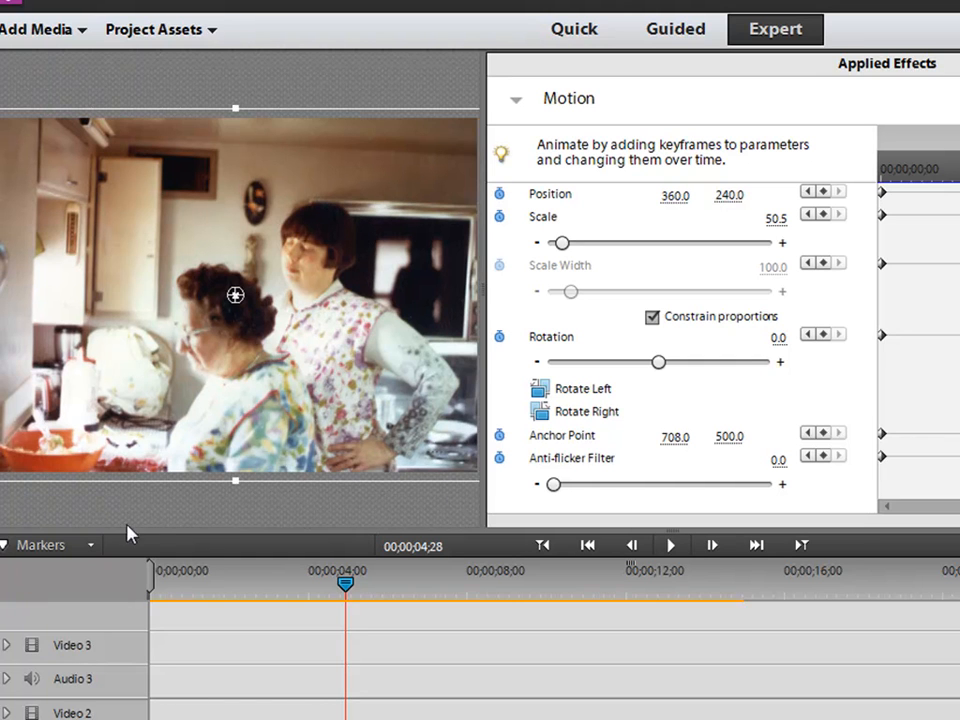
drag(154, 340, 248, 362)
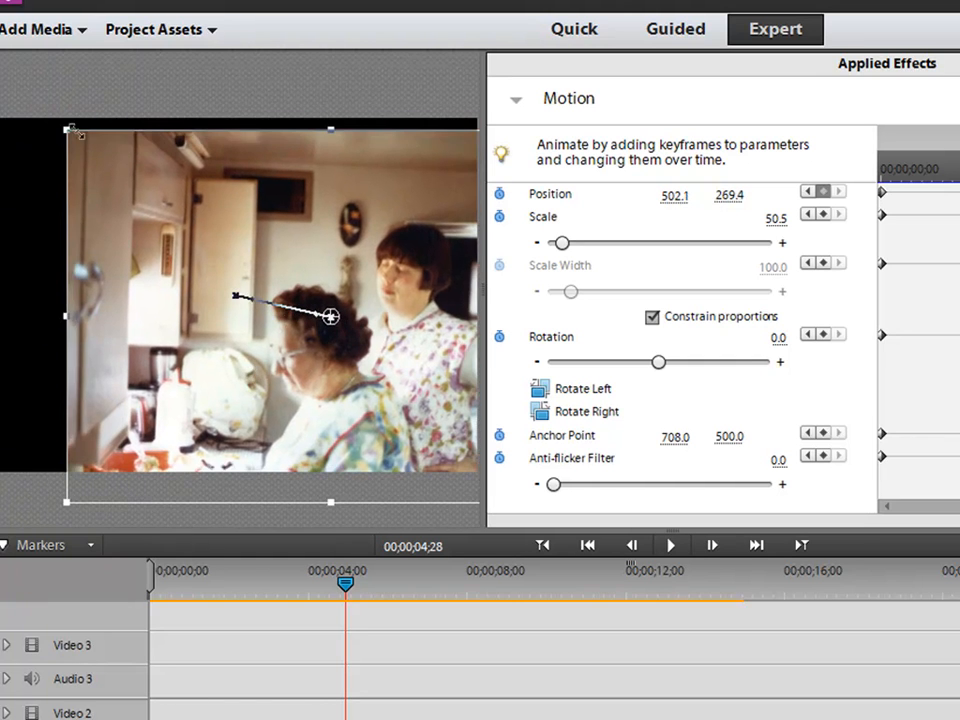
mouse_move(67, 130)
mouse_down()
mouse_move(2, 80)
mouse_move(179, 177)
mouse_move(45, 116)
mouse_move(79, 140)
mouse_up()
drag(357, 239, 268, 221)
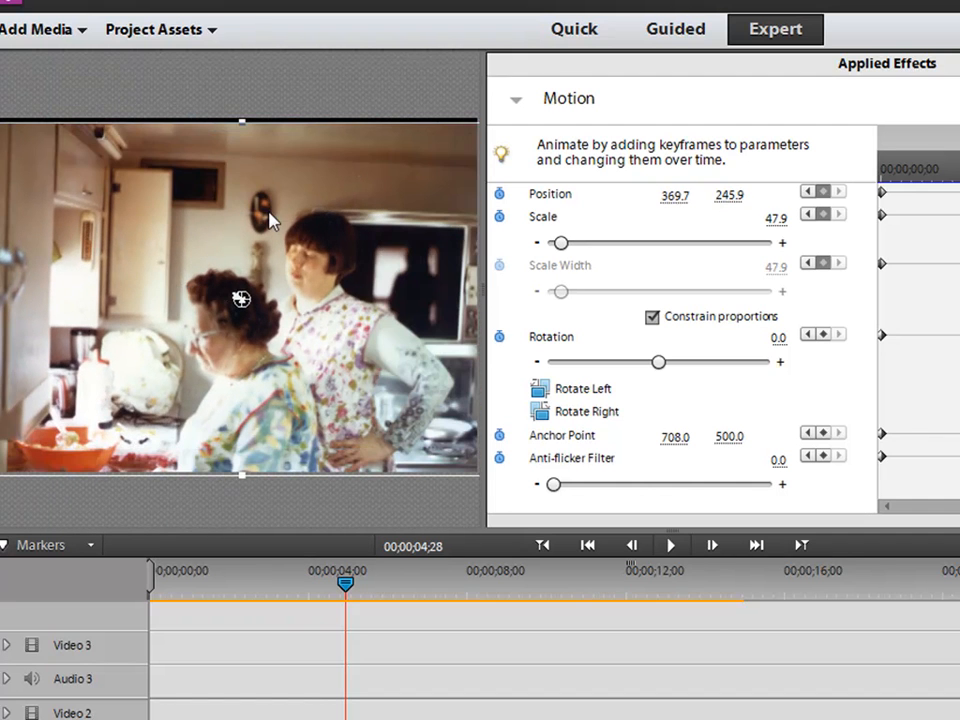
drag(776, 219, 694, 221)
- Set the photo's end scale to 100 and reposition it to about 138.8, 269.4 so the second woman is framed
click(776, 220)
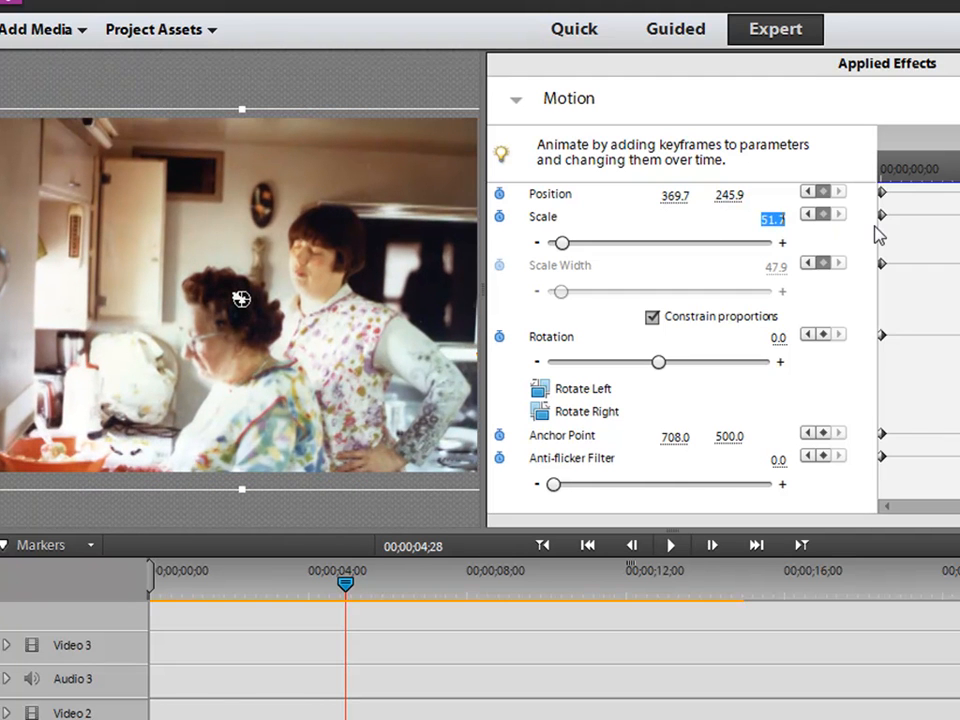
text(100)
key(Return)
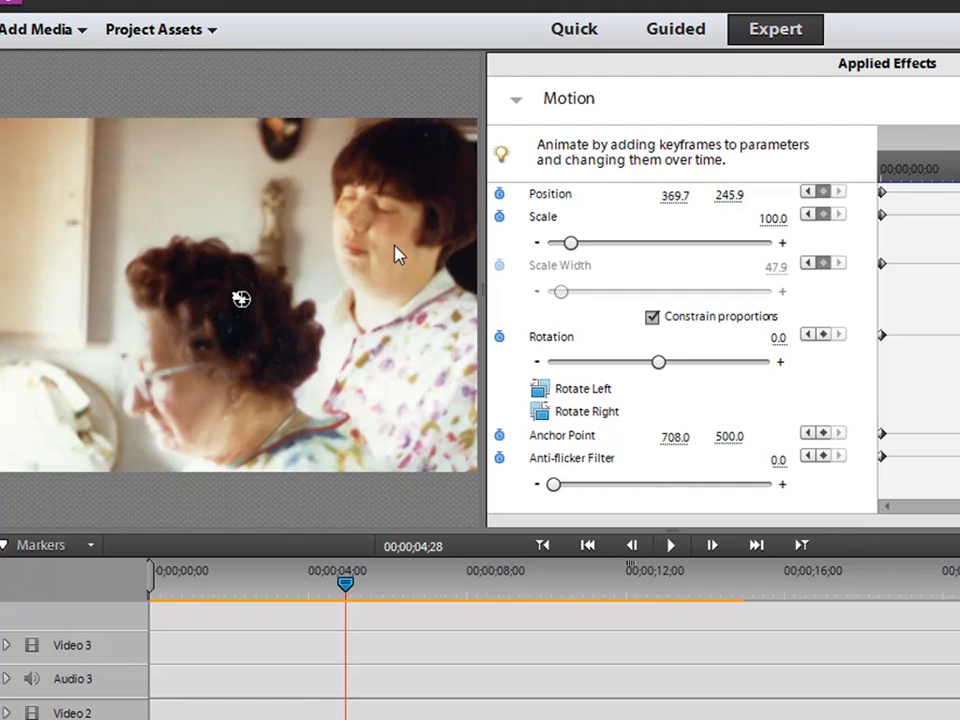
drag(435, 214, 287, 238)
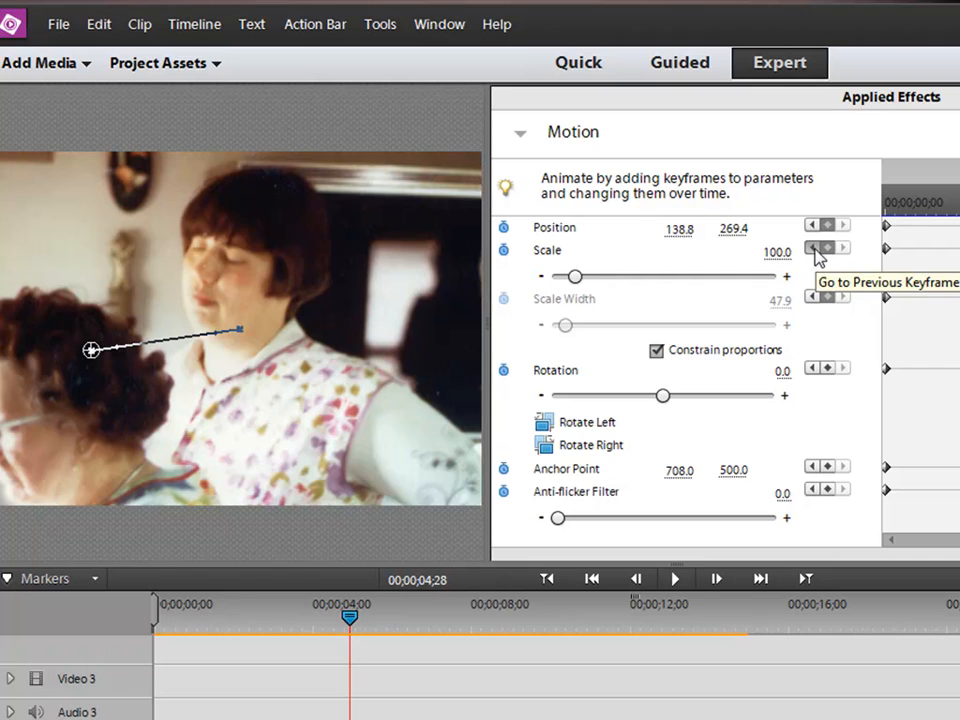
- Check the start and end scale keyframes, and play the pan and zoom from the beginning of the timeline
click(813, 248)
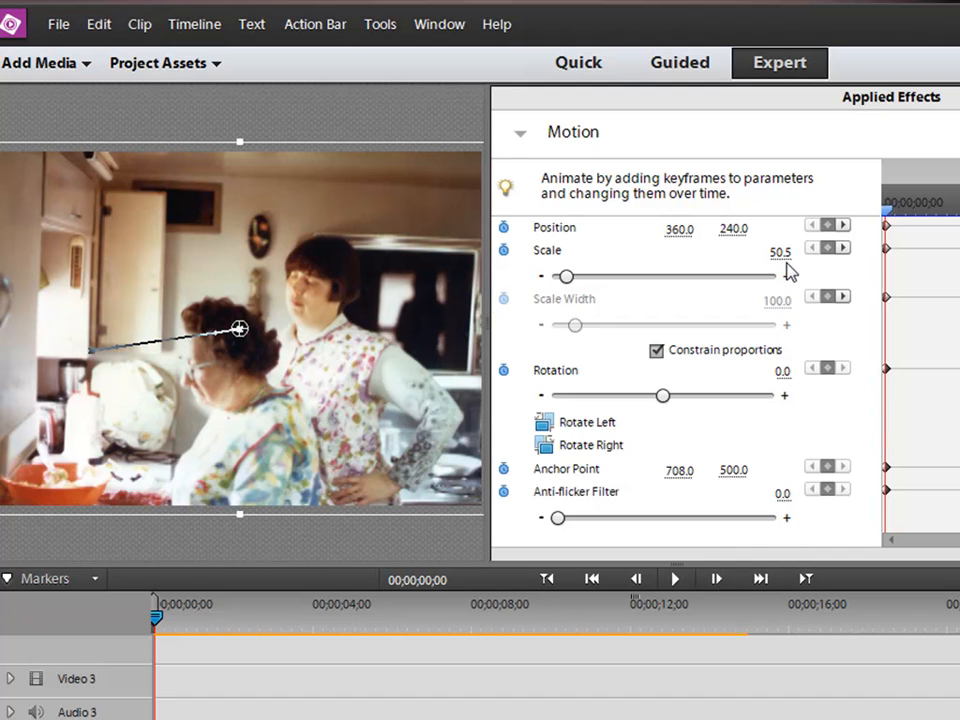
click(845, 248)
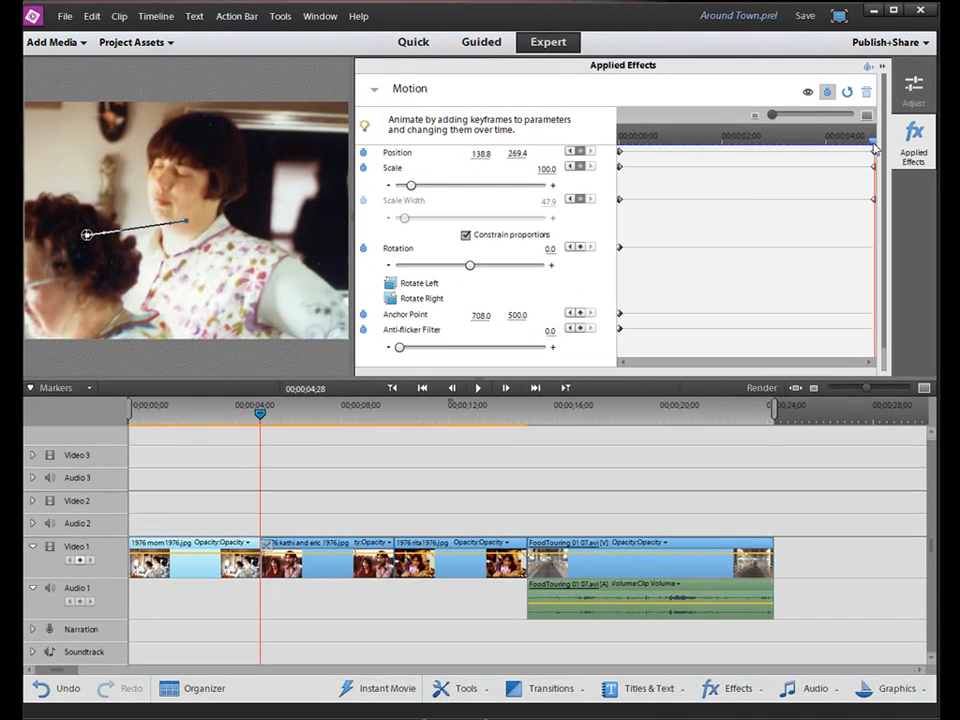
key(Home)
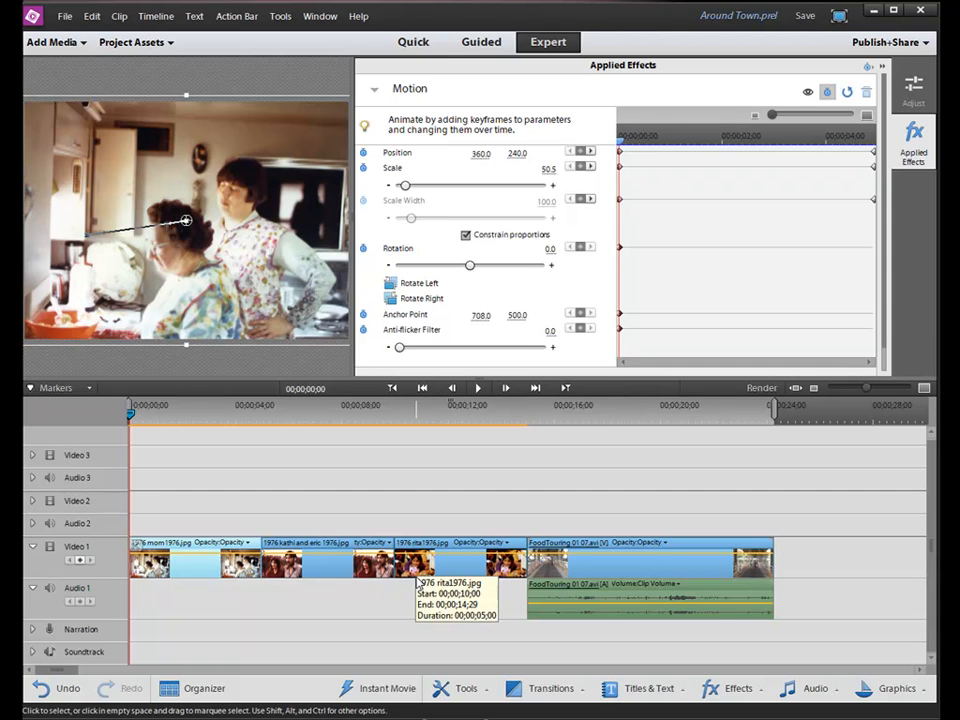
key(space)
click(245, 437)
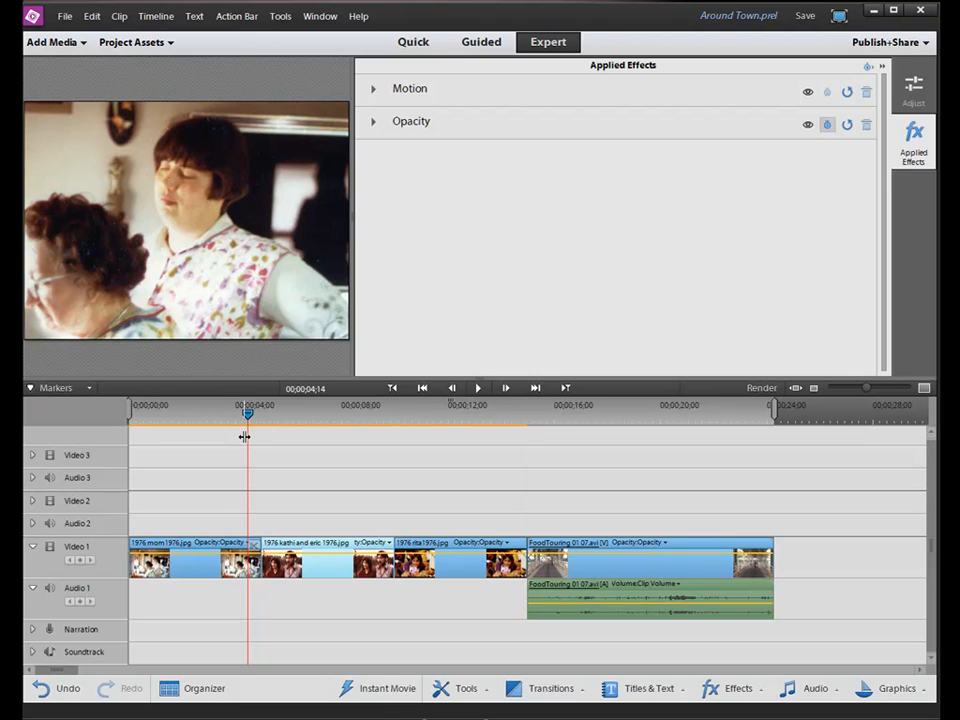
- Move the first photo clip's end keyframes for position, scale and scale width earlier to shorten the pan and zoom
click(207, 578)
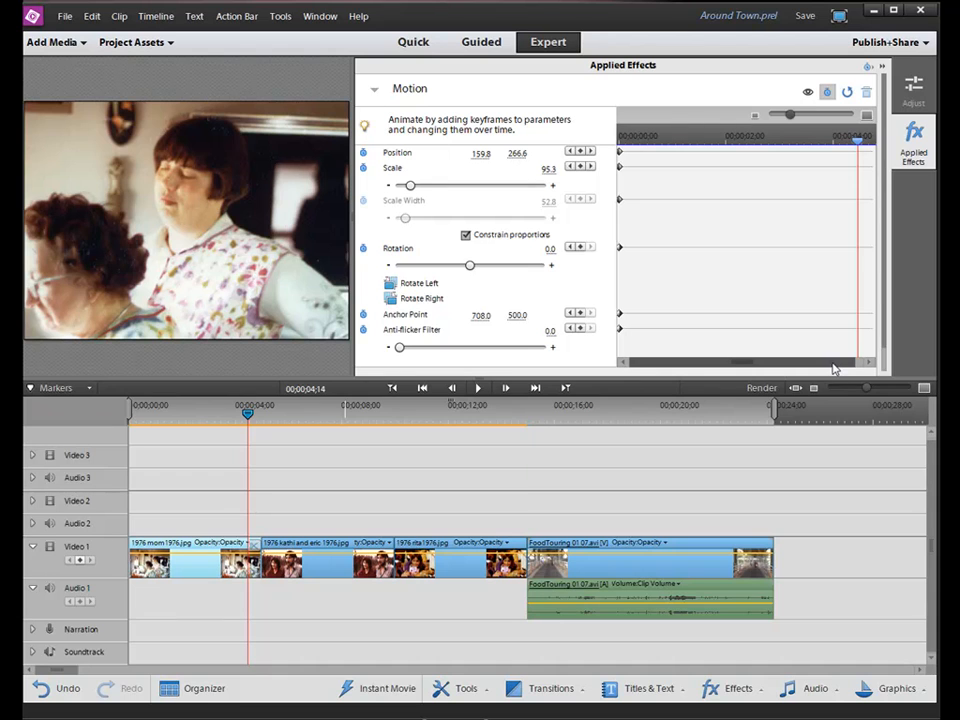
drag(834, 367, 882, 364)
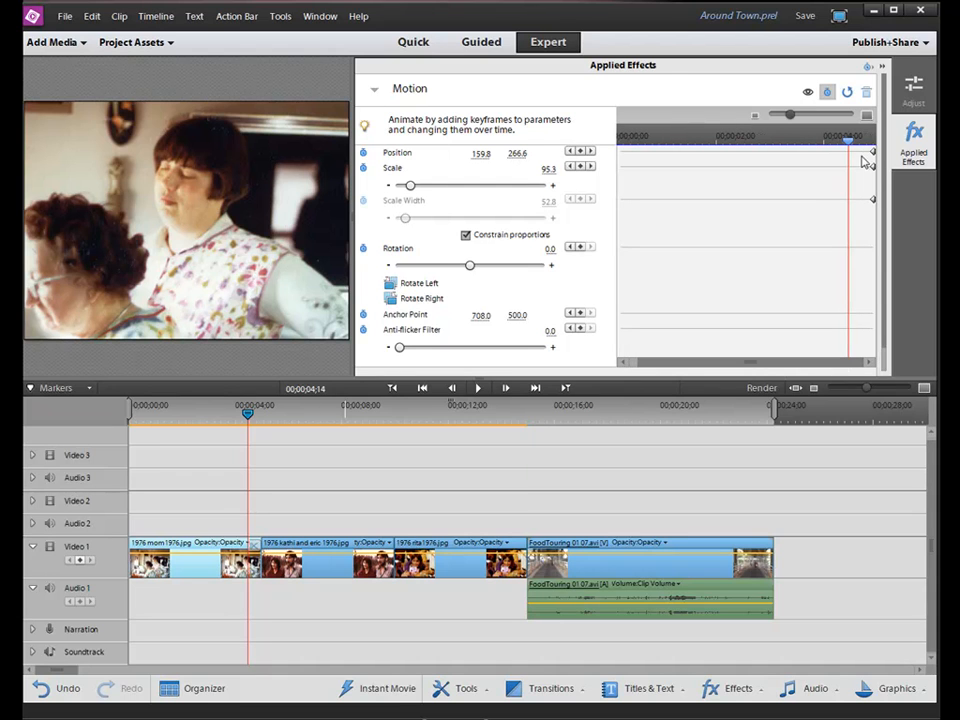
drag(875, 154, 840, 167)
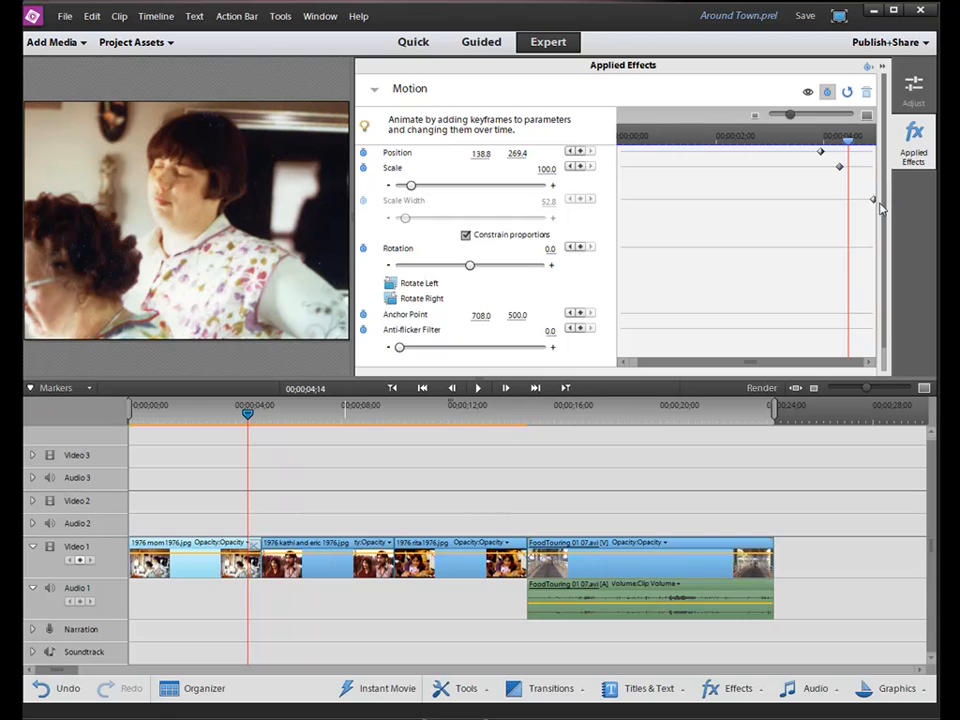
drag(875, 203, 842, 200)
- Find the Crop effect and apply it to the FoodTouring 01 07.avi clip on Video 1
click(624, 571)
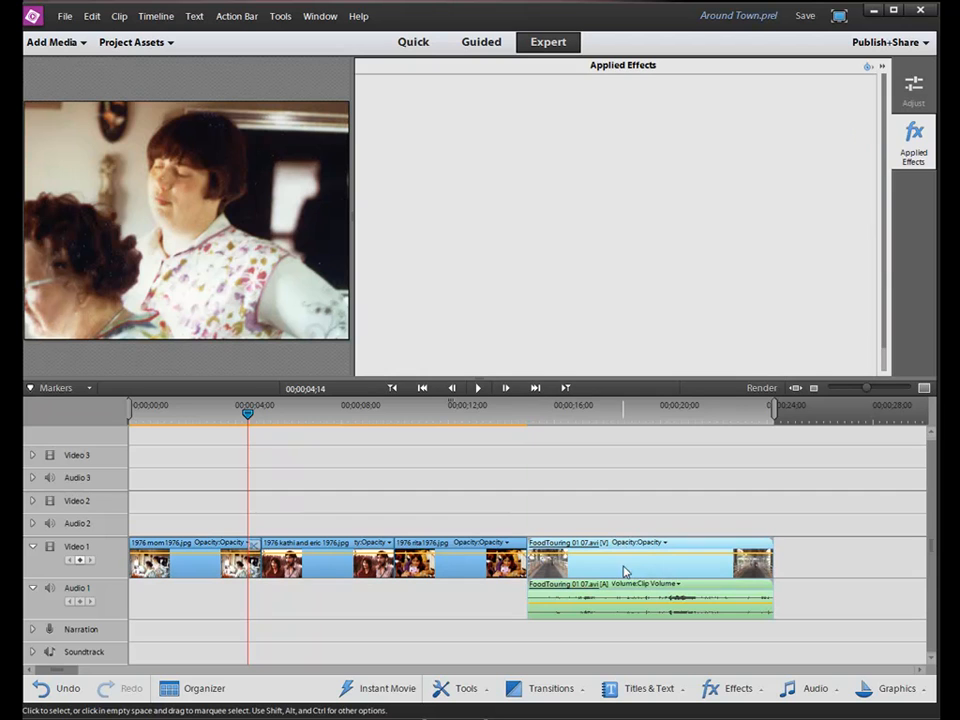
click(563, 414)
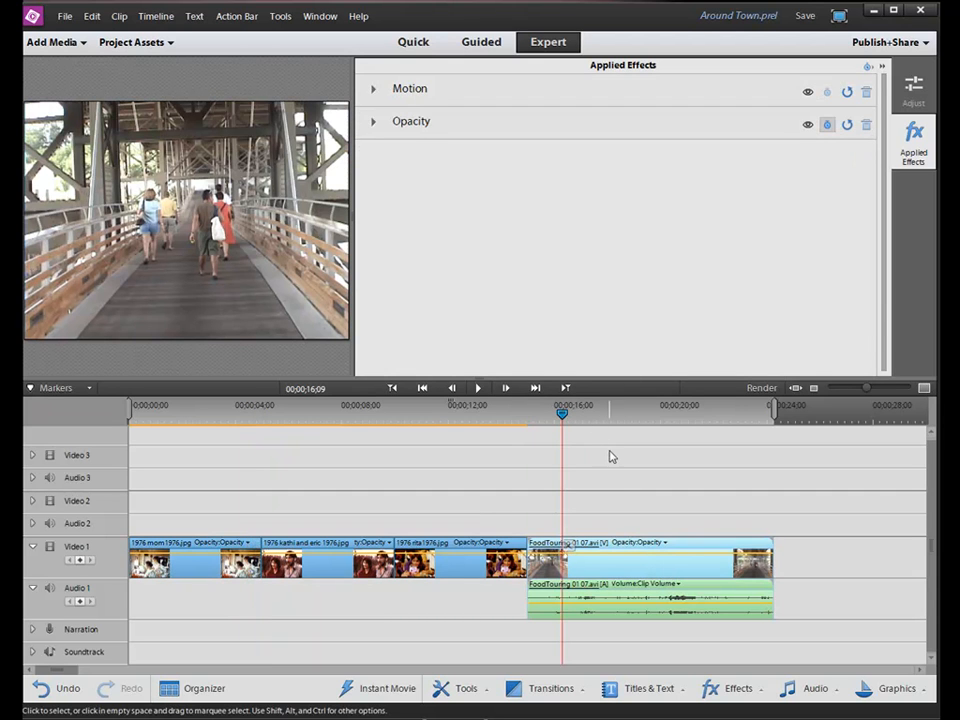
drag(565, 416, 560, 417)
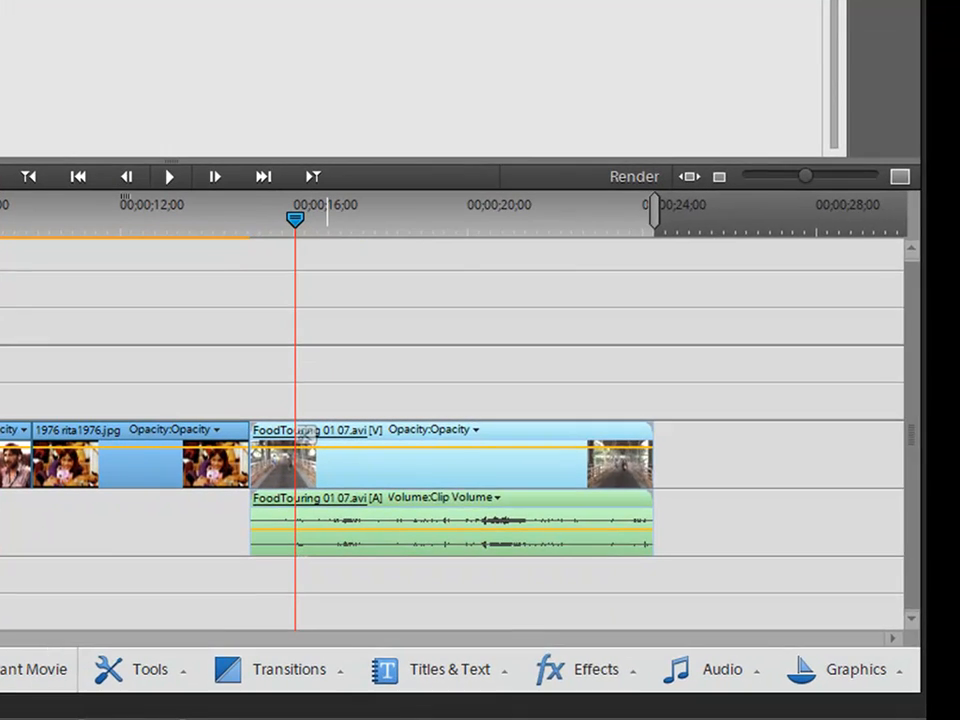
click(736, 688)
click(928, 322)
text(Crop)
drag(500, 180, 329, 468)
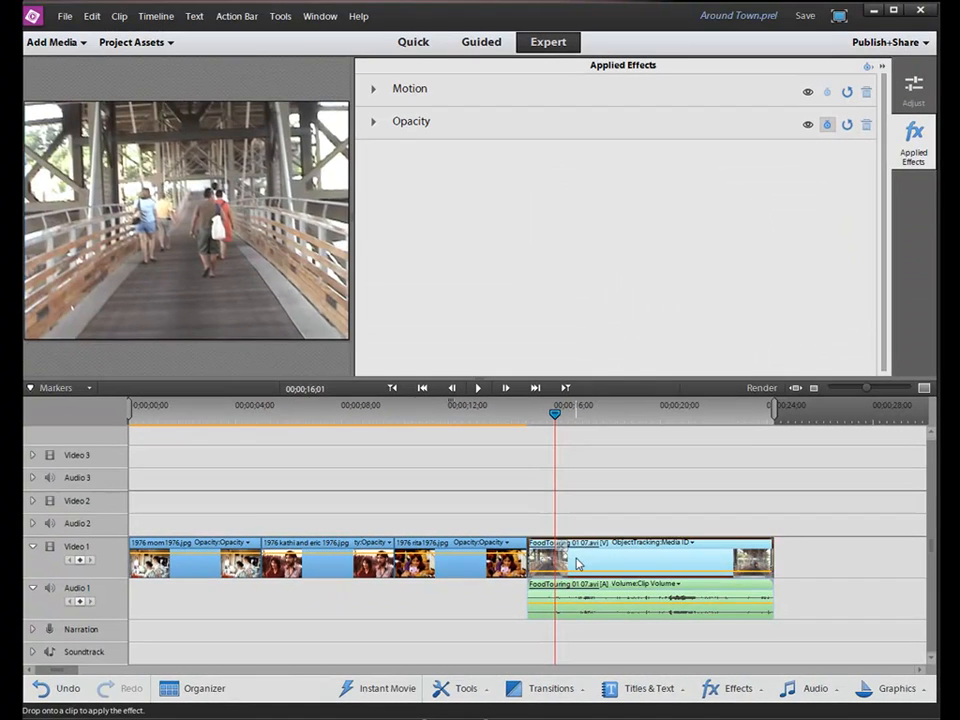
drag(577, 565, 577, 565)
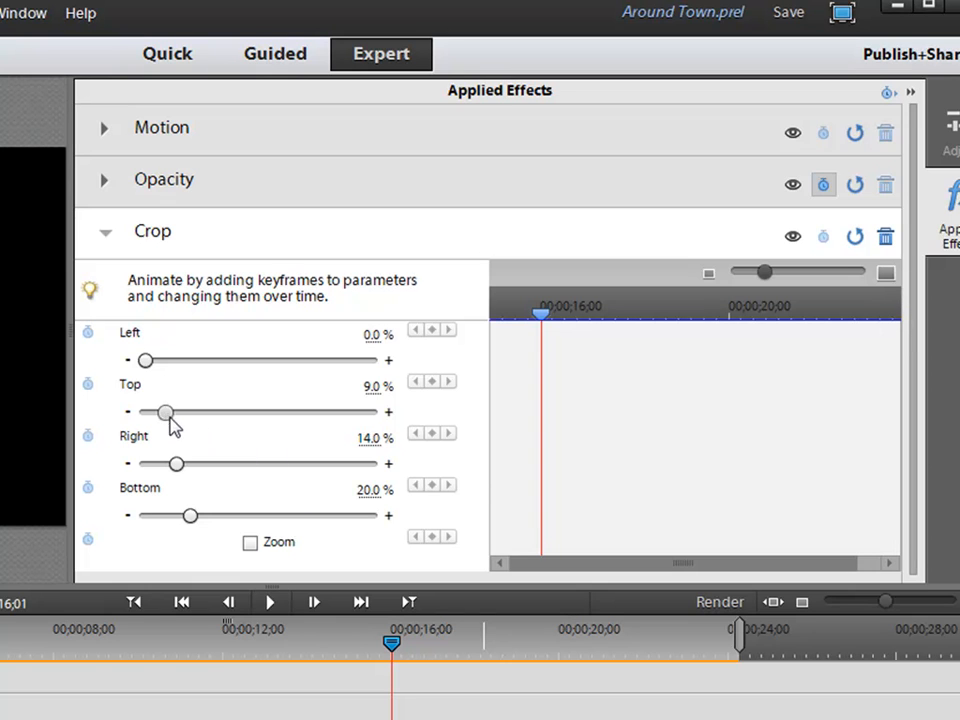
- Set the Crop effect's top, right and bottom to 0% and create starting keyframes for all crop parameters at 00;00;15;03
drag(169, 415, 94, 435)
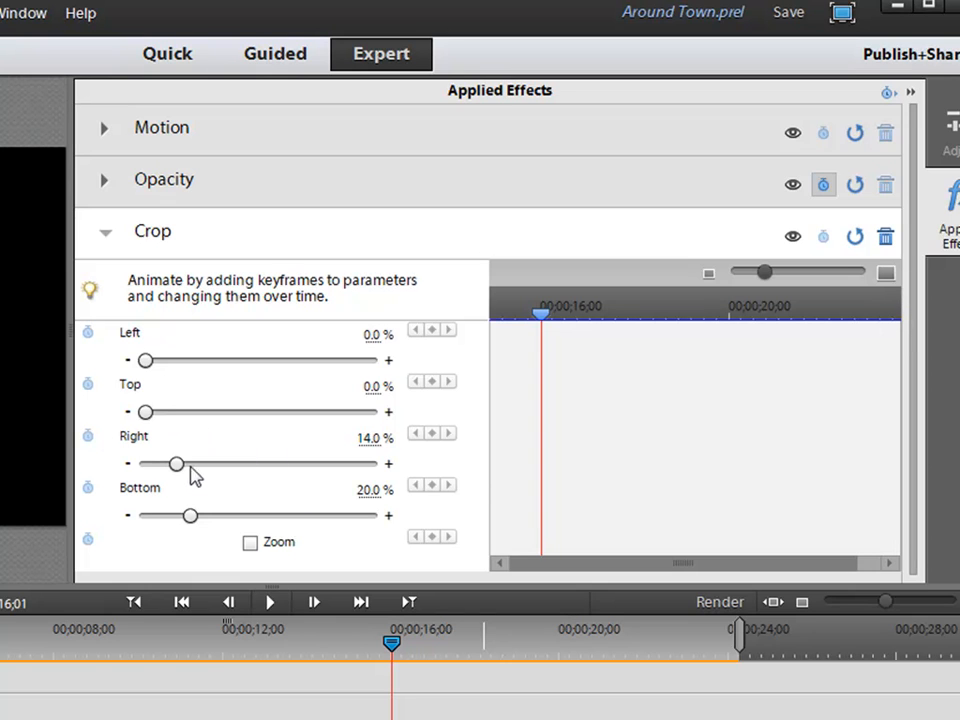
drag(180, 468, 145, 483)
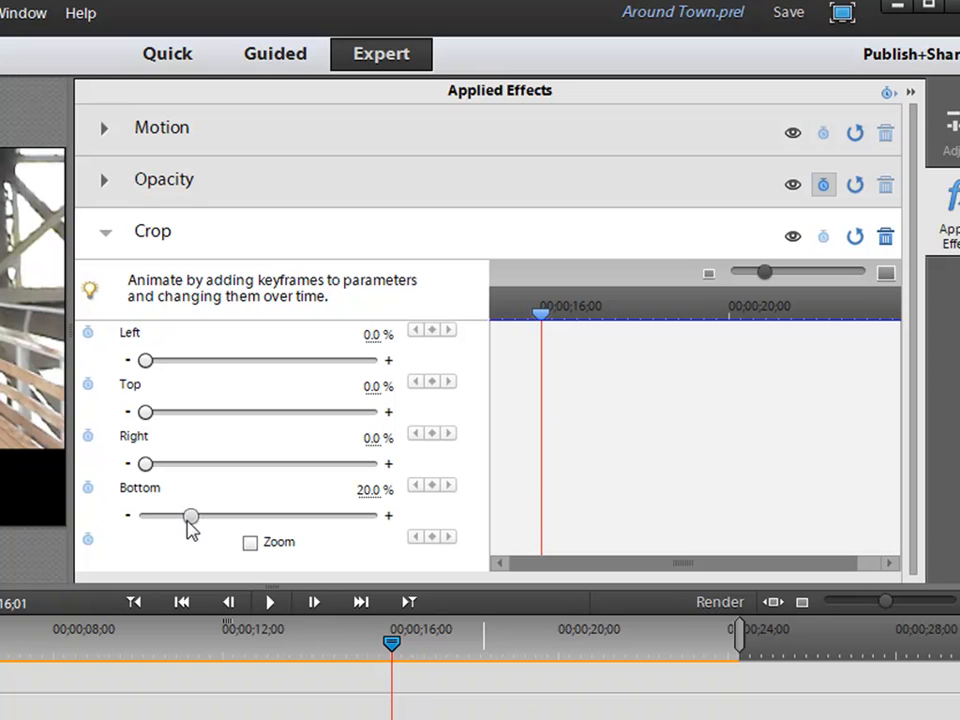
drag(190, 516, 122, 531)
drag(550, 316, 504, 322)
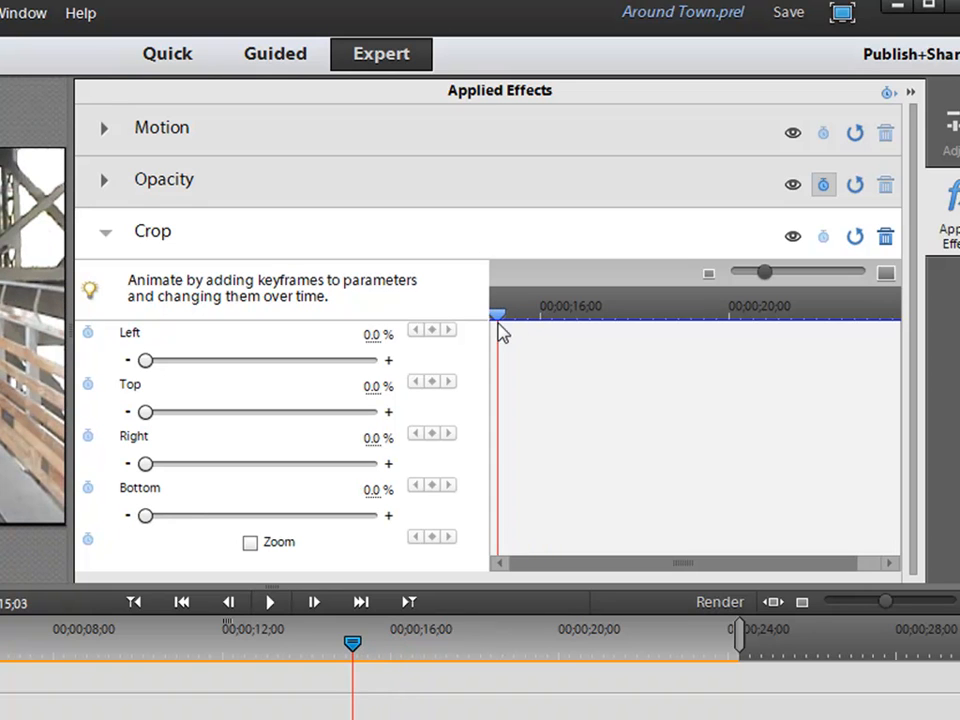
click(823, 240)
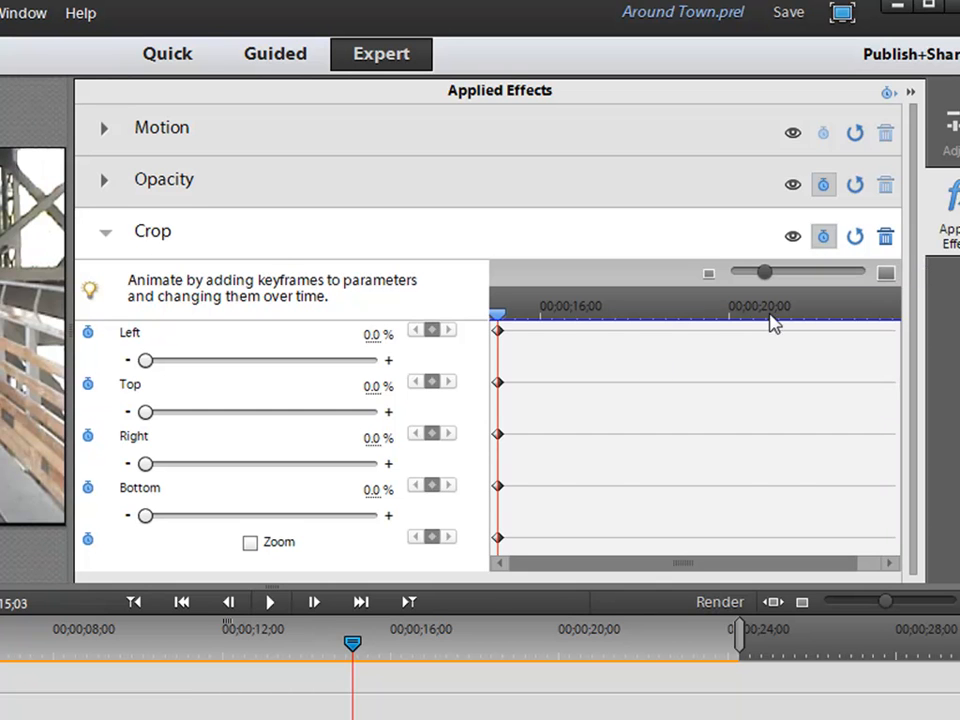
- At 00;00;22;27, crop the clip's left by 13.3% and top by 25%, and pull in the crop frame's lower-right corner in the preview
drag(499, 321, 870, 352)
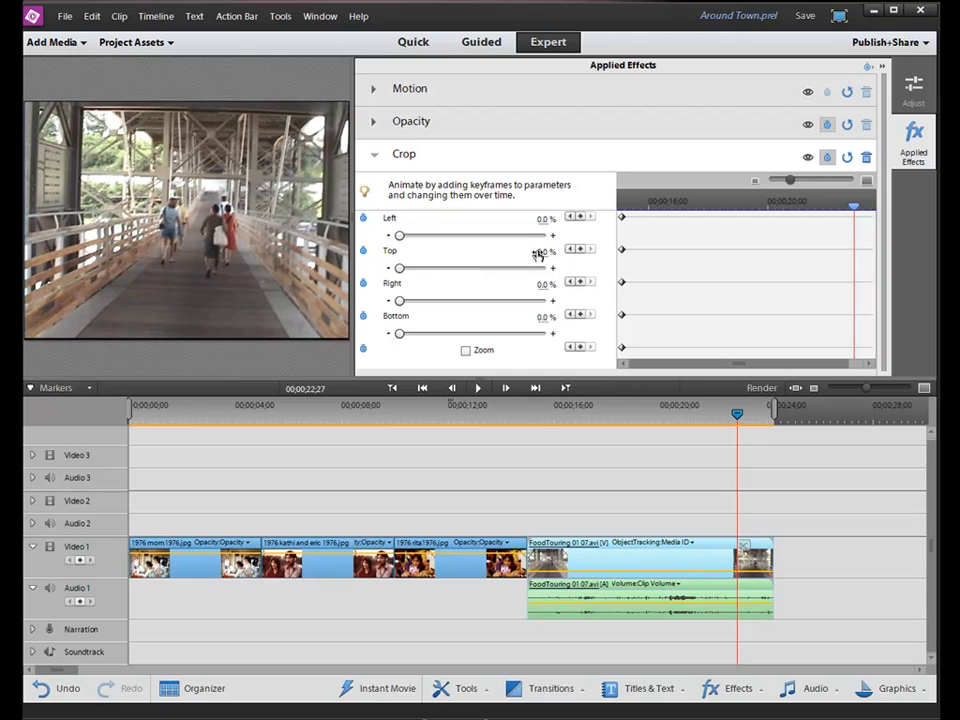
drag(399, 236, 435, 268)
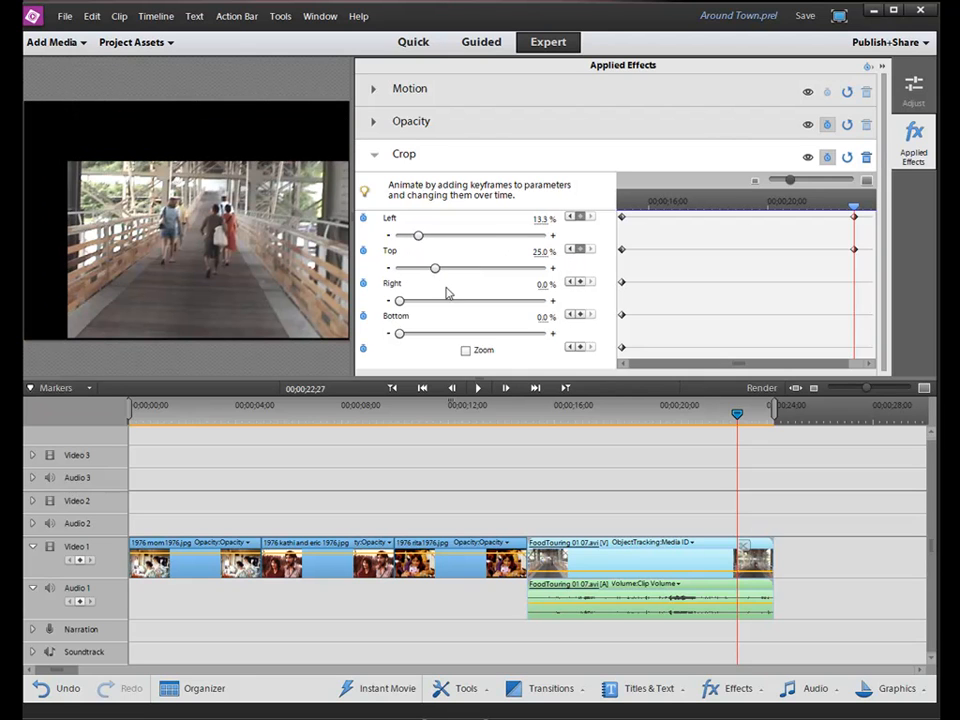
click(428, 155)
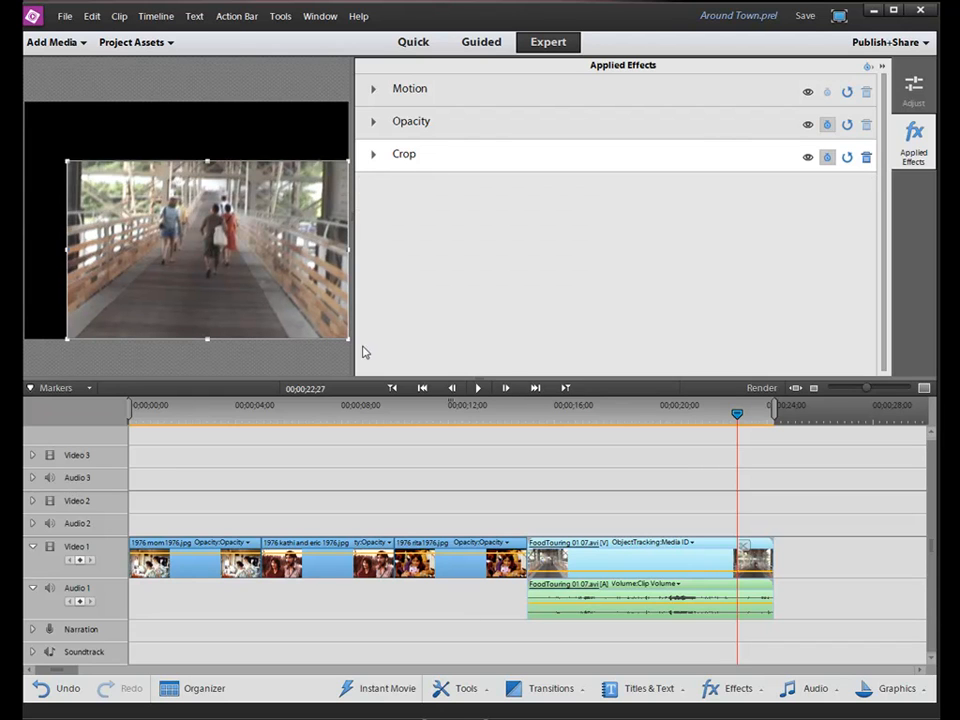
drag(346, 340, 203, 287)
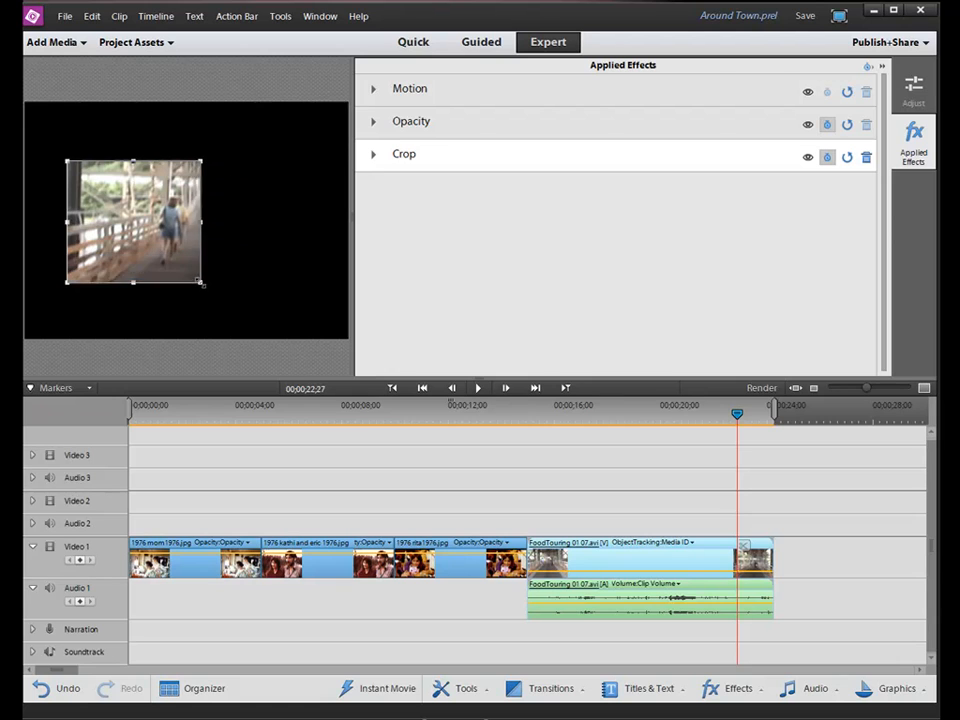
- Review the Crop effect's settings and play the FoodTouring clip from 00;00;15;00 to check the animated crop
click(375, 154)
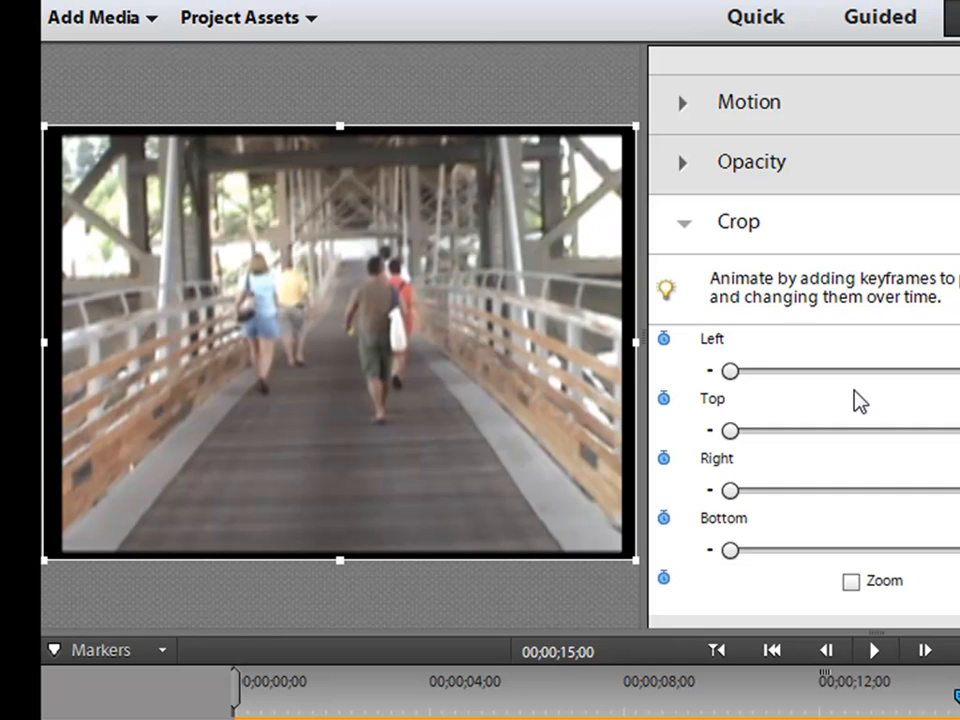
key(space)
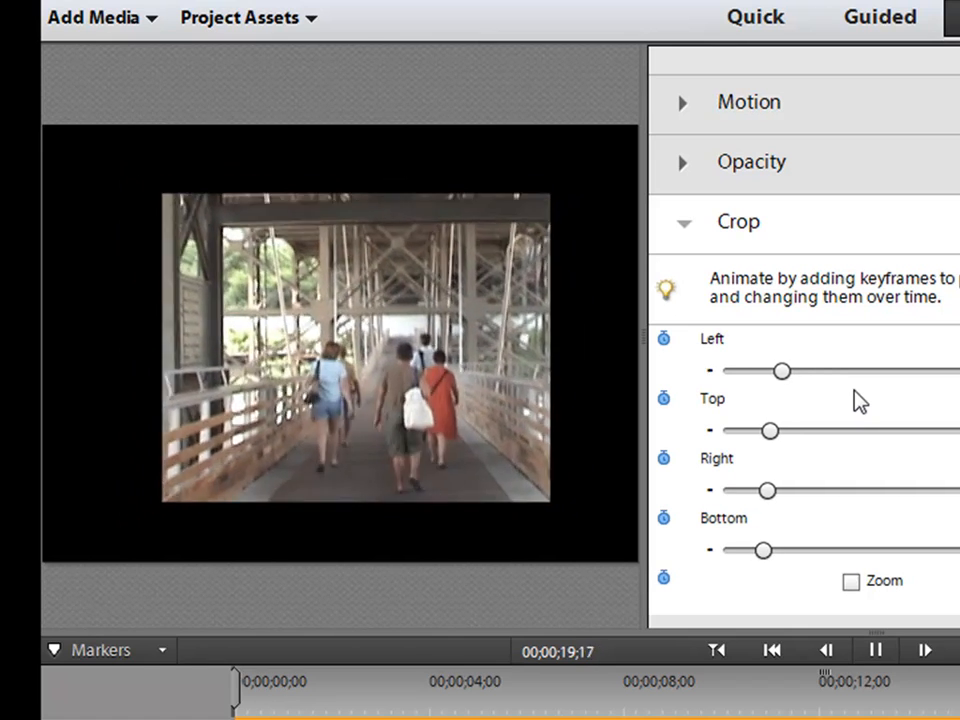
key(space)
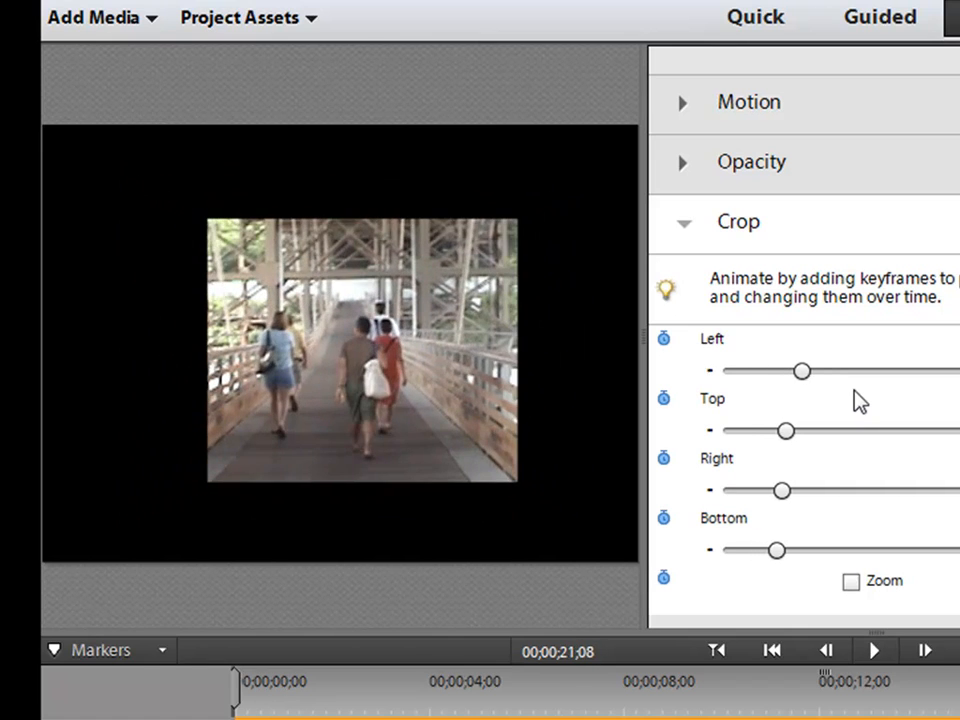